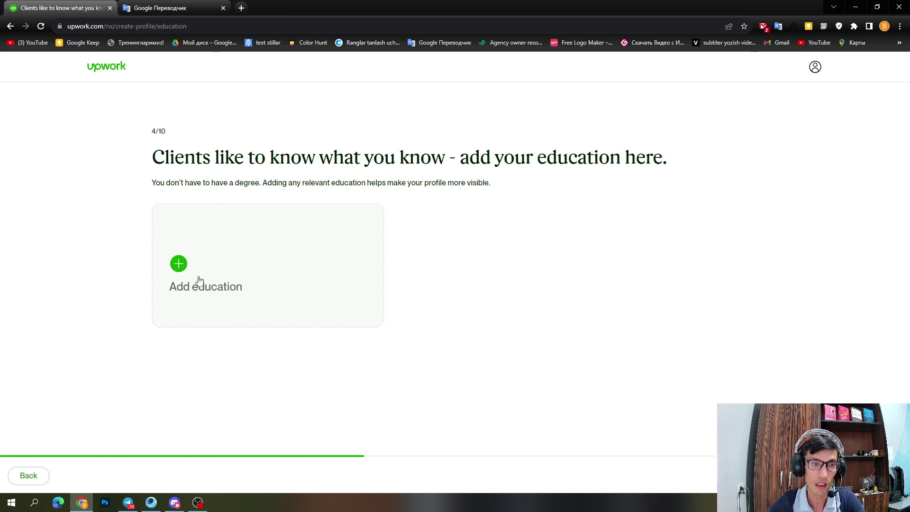
Step: Add a new education entry and enter YouTube as the school
{"action": "left_click", "coordinate": [179, 265]}
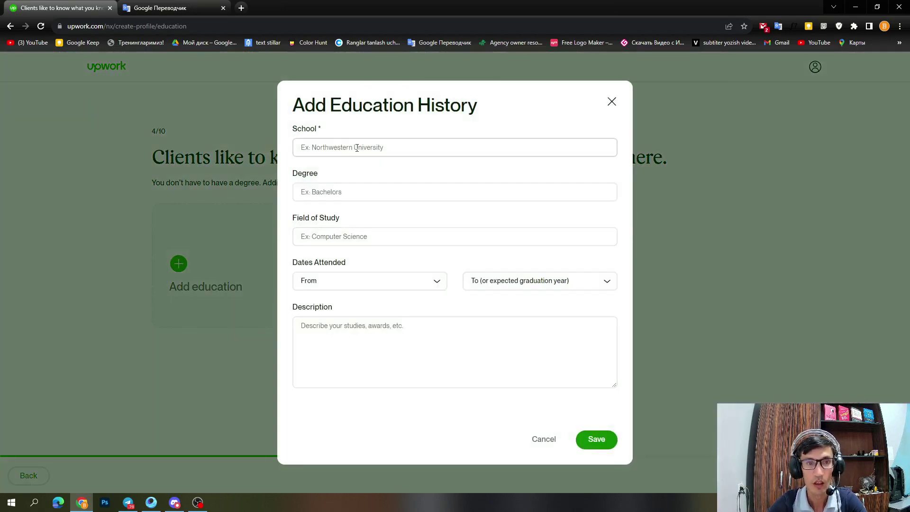
{"action": "left_click", "coordinate": [328, 146]}
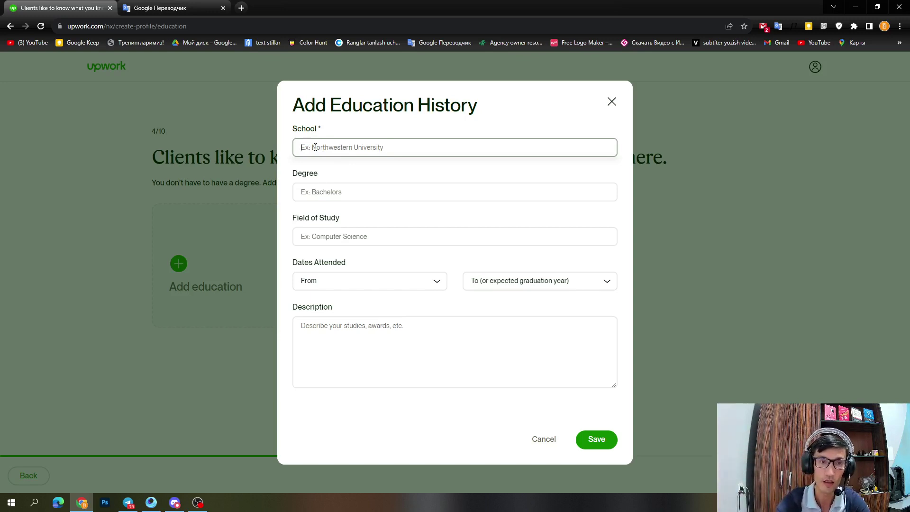
{"action": "type", "text": "Yo"}
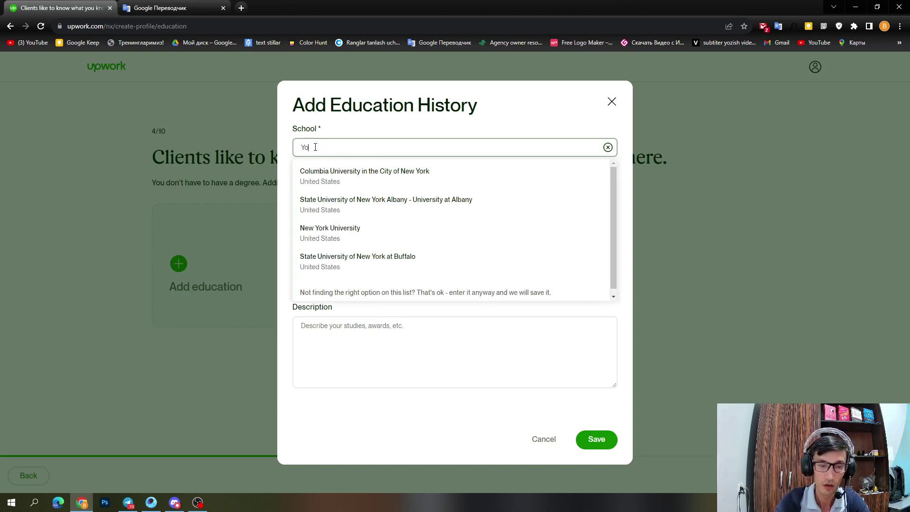
{"action": "type", "text": "uTu"}
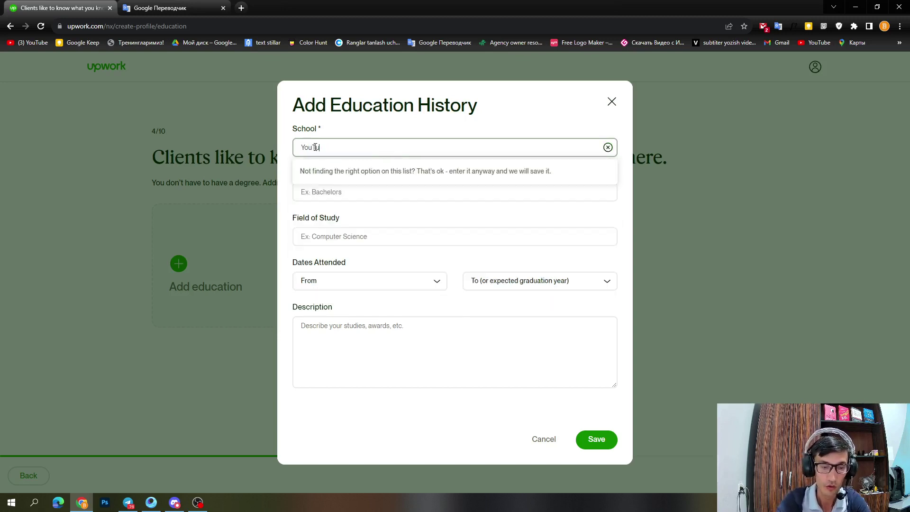
{"action": "type", "text": "be"}
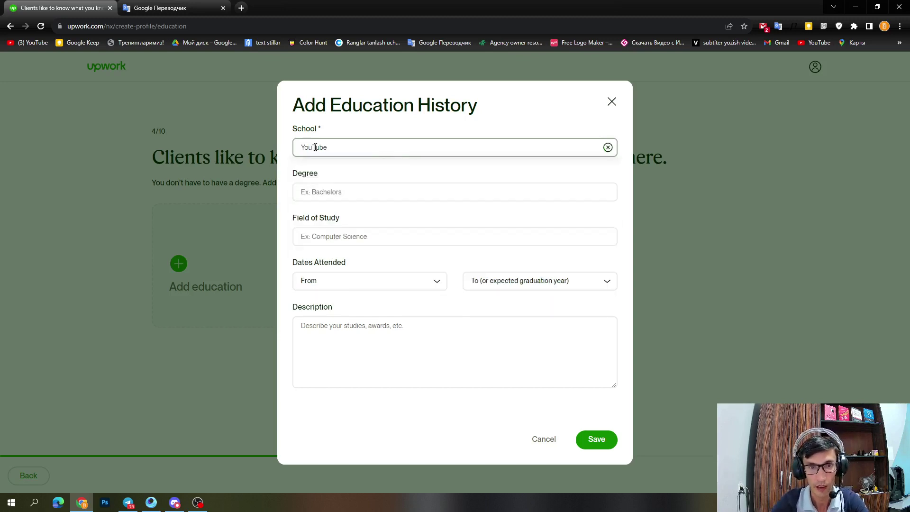
{"action": "left_click", "coordinate": [330, 197]}
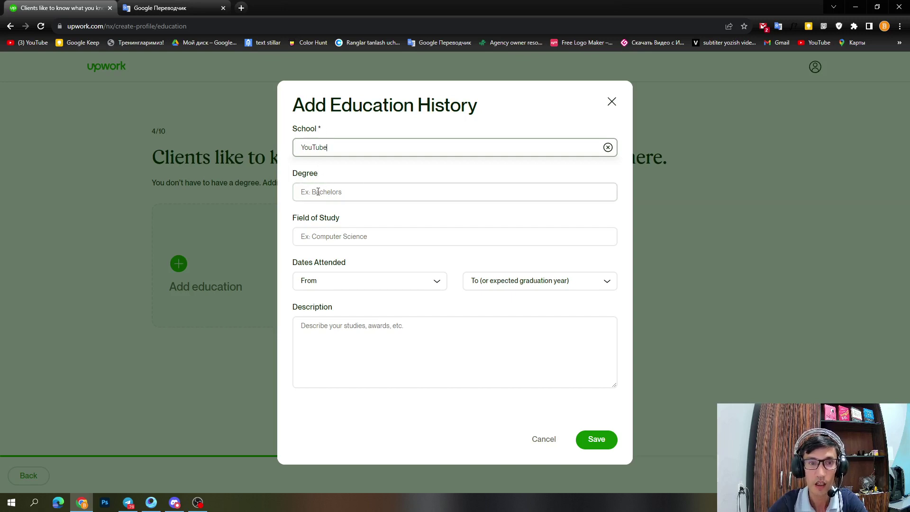
Step: Enter 'Video editor' as the field of study, replacing the mistaken 'Premi' text
{"action": "left_click", "coordinate": [350, 235]}
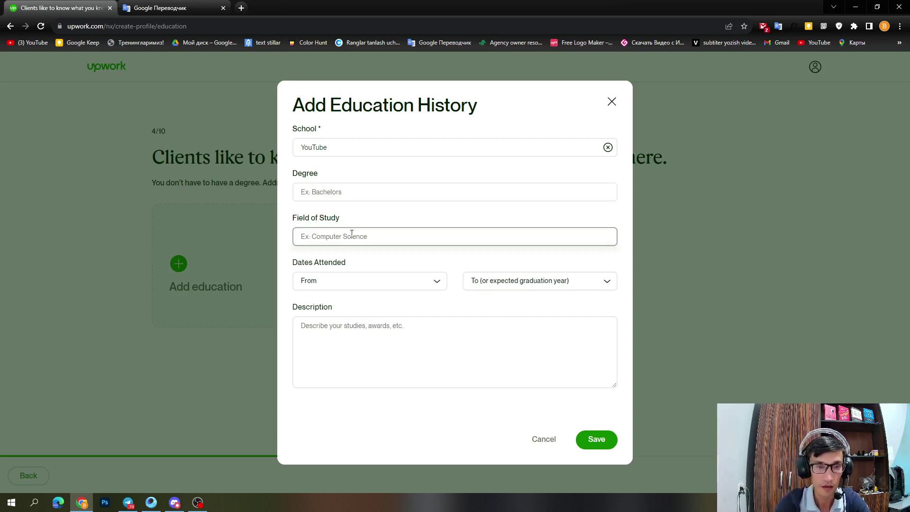
{"action": "type", "text": "P"}
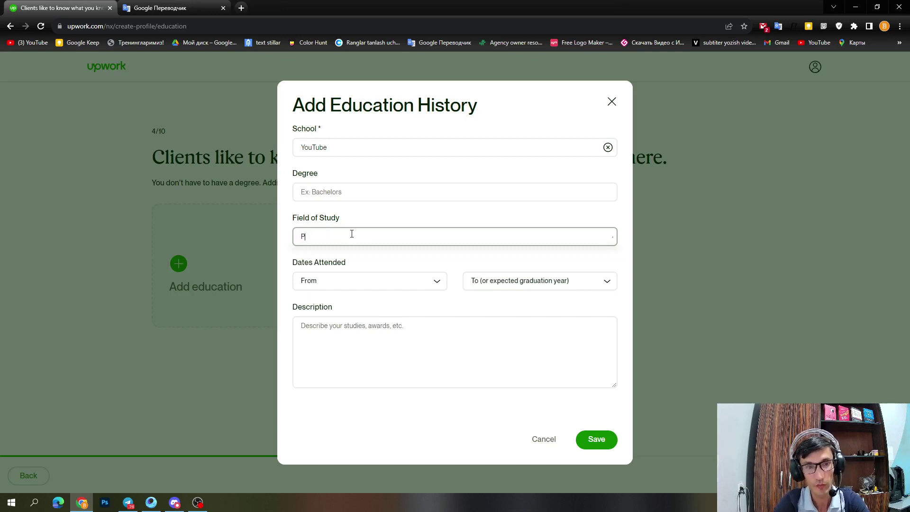
{"action": "type", "text": "remier"}
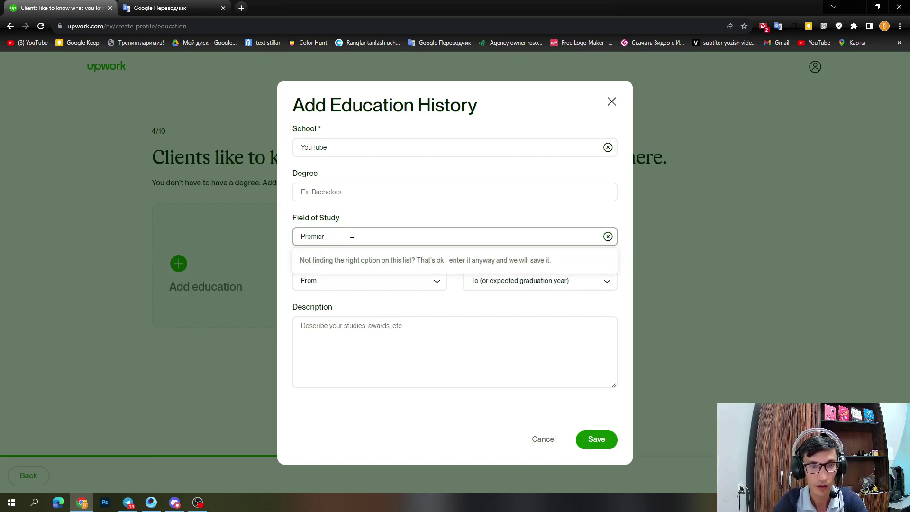
{"action": "key", "text": "ctrl+BackSpace"}
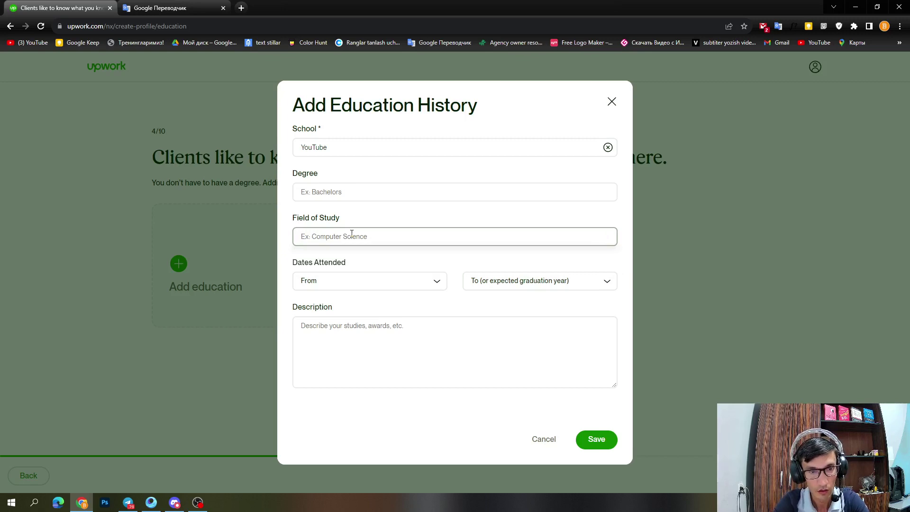
{"action": "type", "text": "V"}
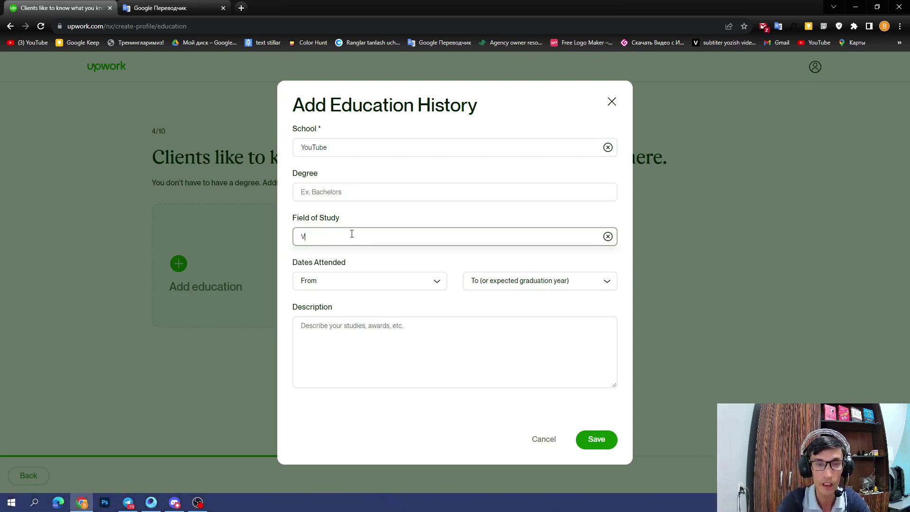
{"action": "type", "text": "e"}
{"action": "key", "text": "BackSpace"}
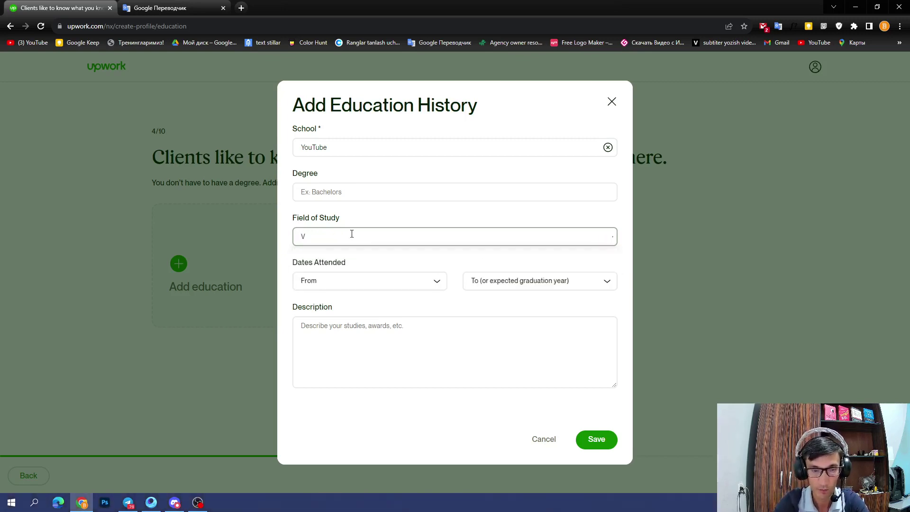
{"action": "type", "text": "ideo e"}
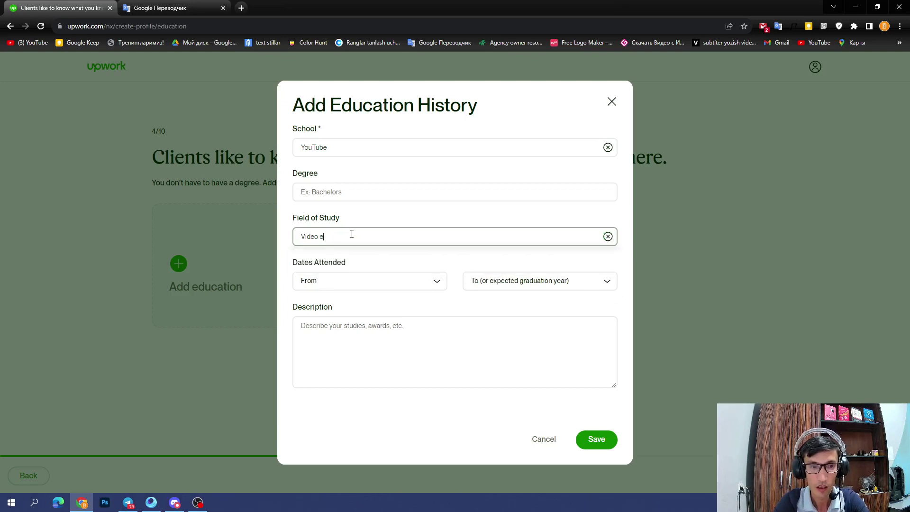
{"action": "type", "text": "dito"}
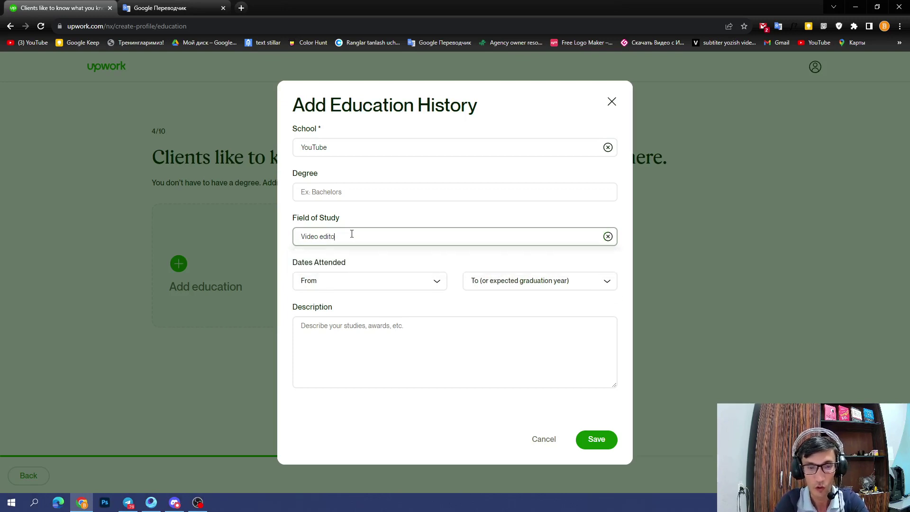
{"action": "type", "text": "r"}
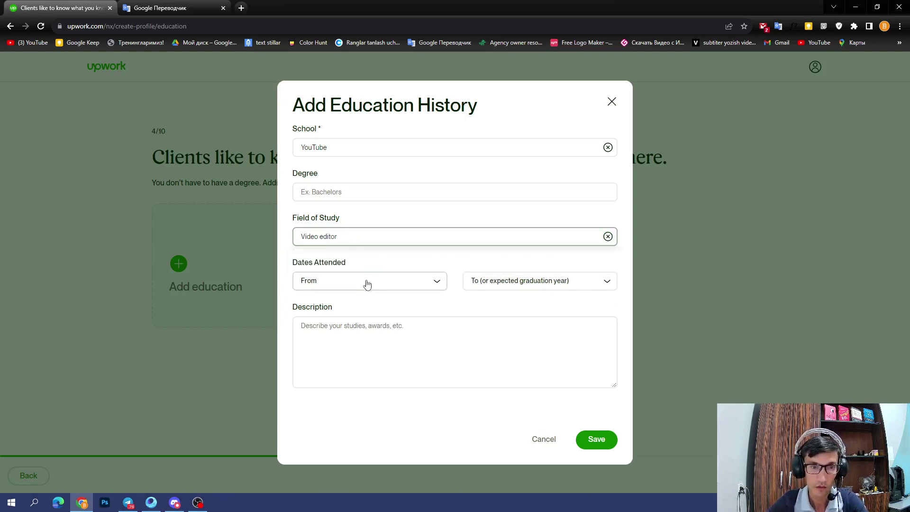
Step: Set the attendance dates from 2021 to 2023, correcting the end year from 2021
{"action": "left_click", "coordinate": [374, 284]}
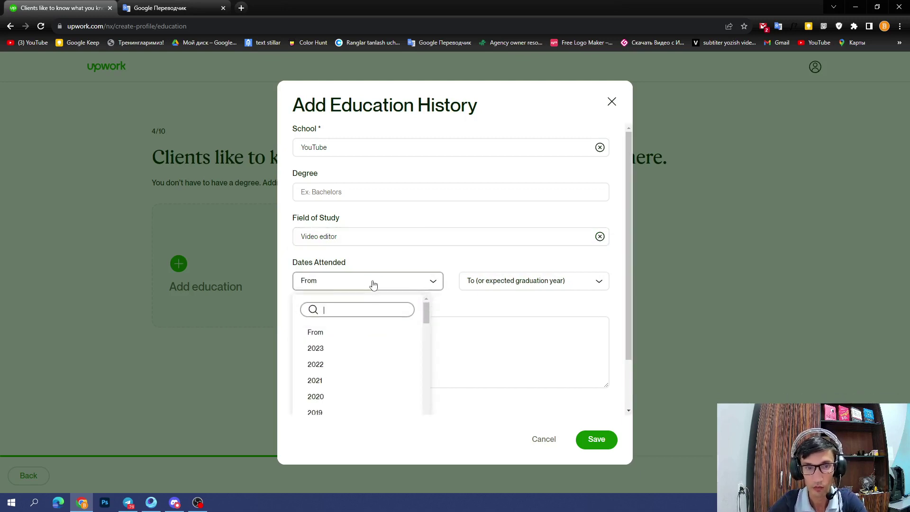
{"action": "left_click", "coordinate": [327, 381]}
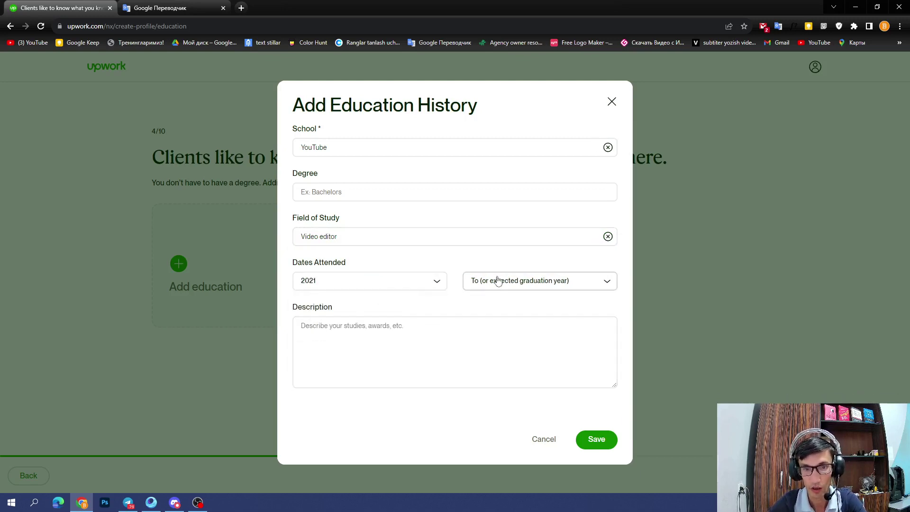
{"action": "left_click", "coordinate": [514, 281]}
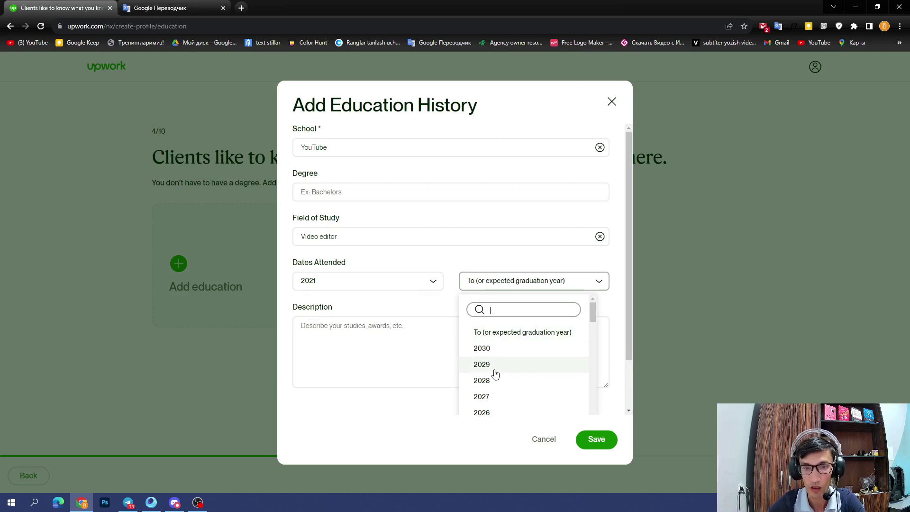
{"action": "scroll", "coordinate": [527, 380], "scroll_direction": "down", "scroll_amount": 1}
{"action": "scroll", "coordinate": [525, 378], "scroll_direction": "down", "scroll_amount": 1}
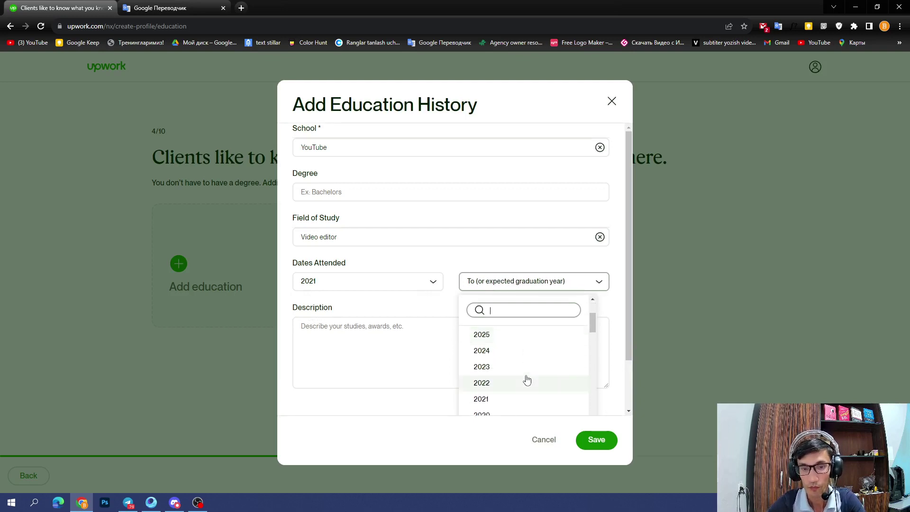
{"action": "left_click", "coordinate": [490, 402]}
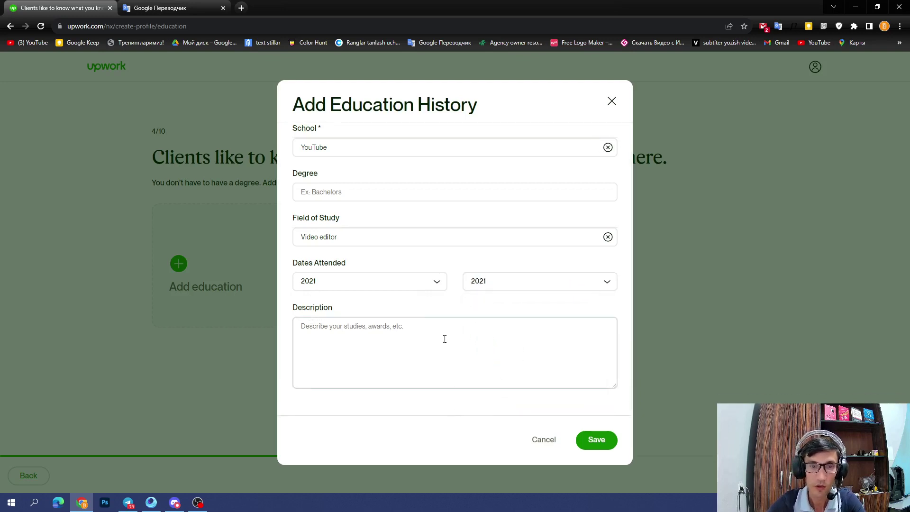
{"action": "left_click", "coordinate": [519, 283]}
{"action": "left_click", "coordinate": [486, 355]}
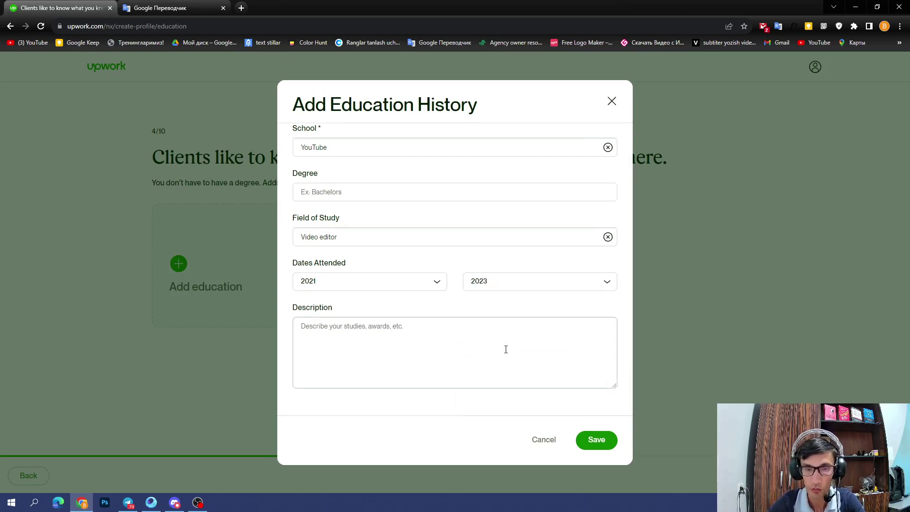
{"action": "left_click", "coordinate": [300, 331]}
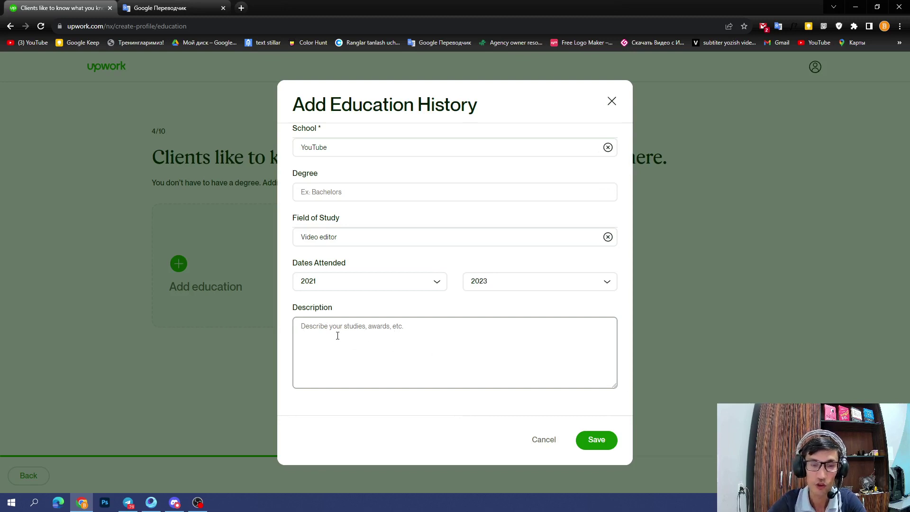
Step: In Google Translate, replace the Uzbek text with the YouTube-learning sentence and copy its English translation
{"action": "left_click", "coordinate": [164, 9]}
{"action": "left_click_drag", "start_coordinate": [258, 166], "coordinate": [129, 137]}
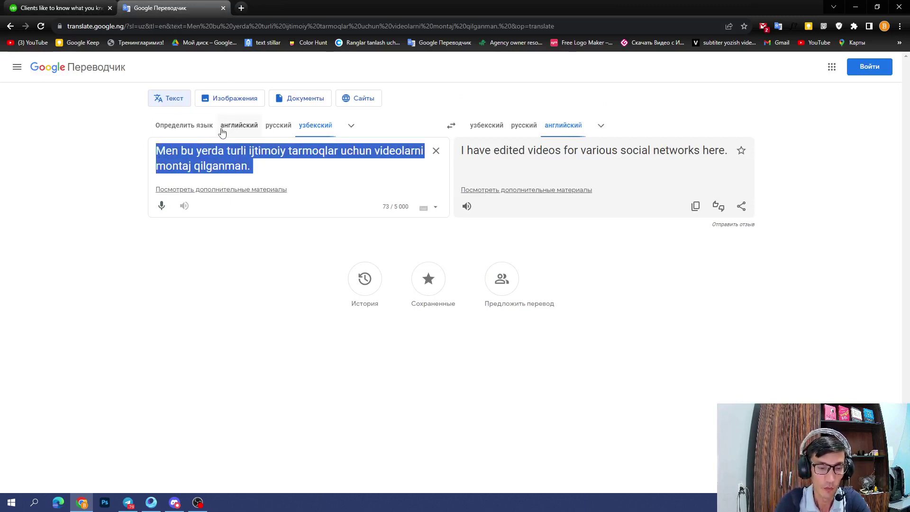
{"action": "type", "text": "Men "}
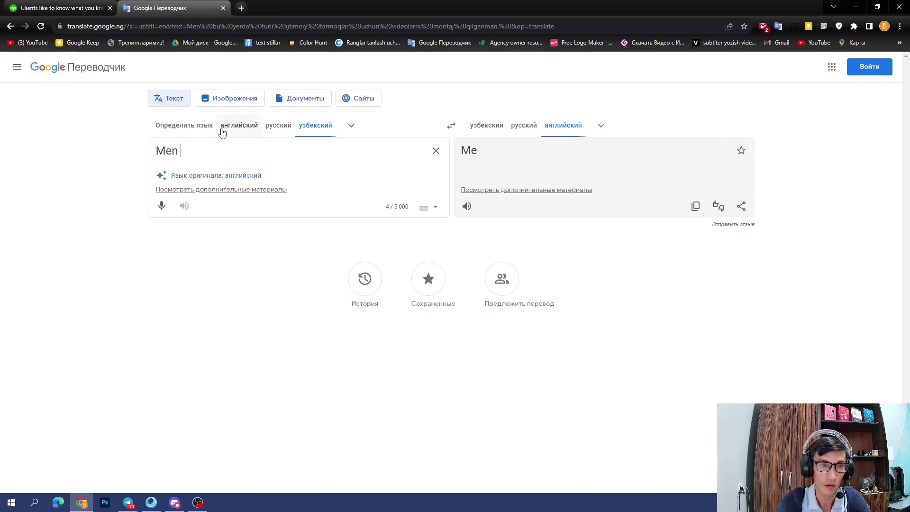
{"action": "type", "text": "barcha"}
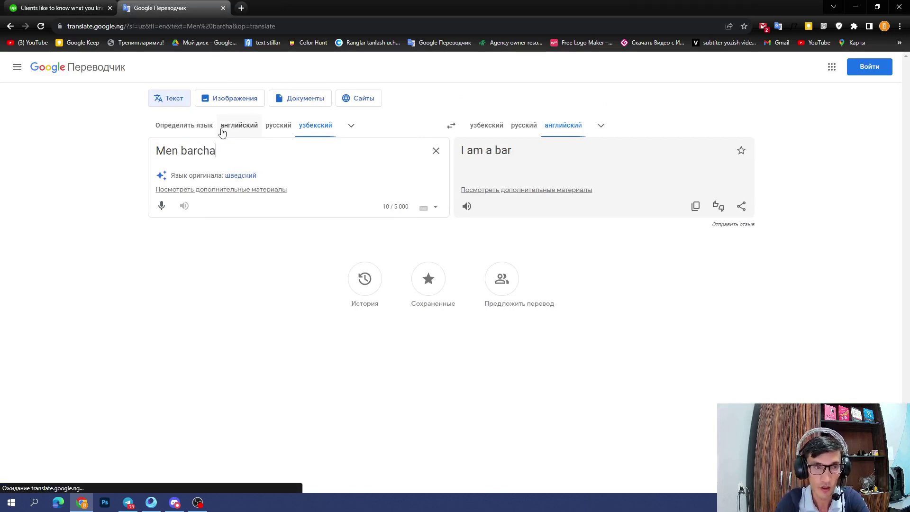
{"action": "type", "text": " o'rgan"}
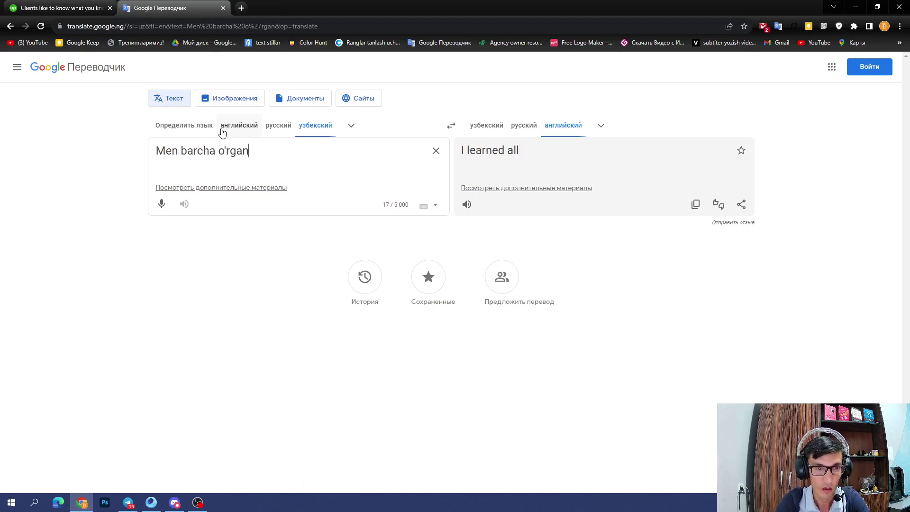
{"action": "type", "text": "gan nar"}
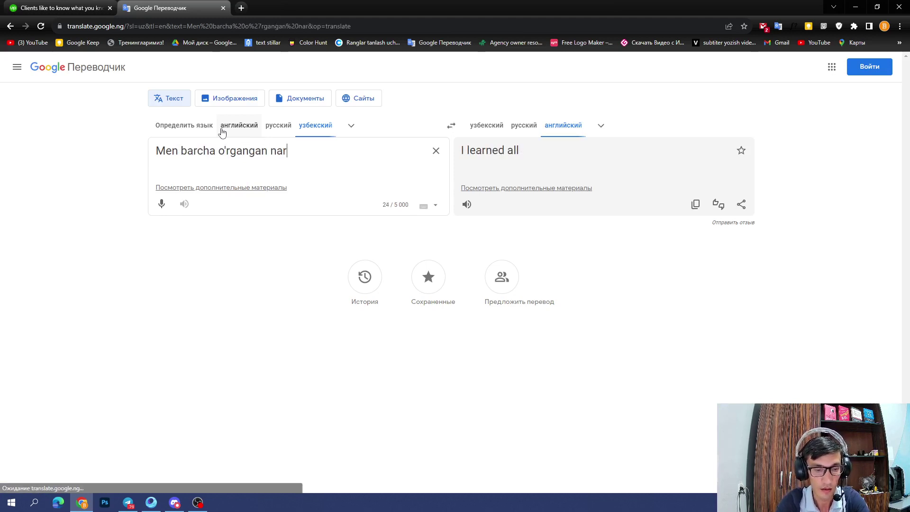
{"action": "type", "text": "salarimn"}
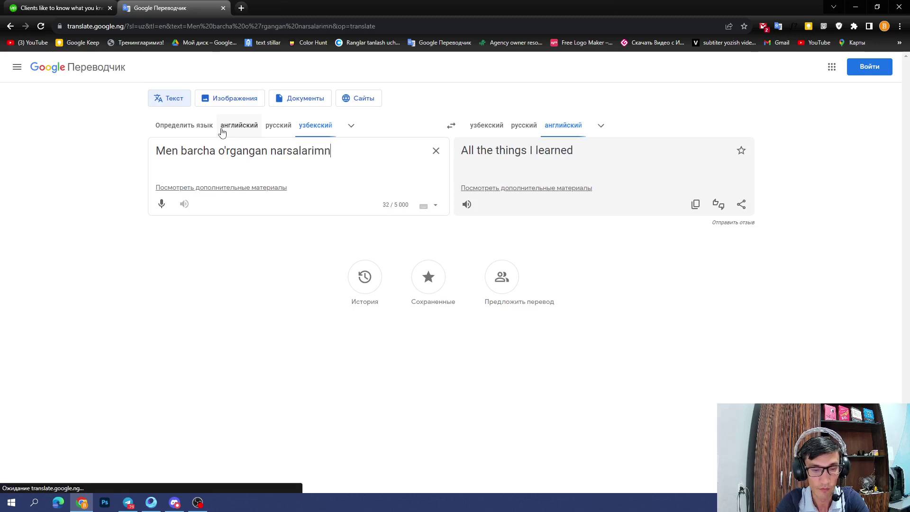
{"action": "type", "text": "i yo"}
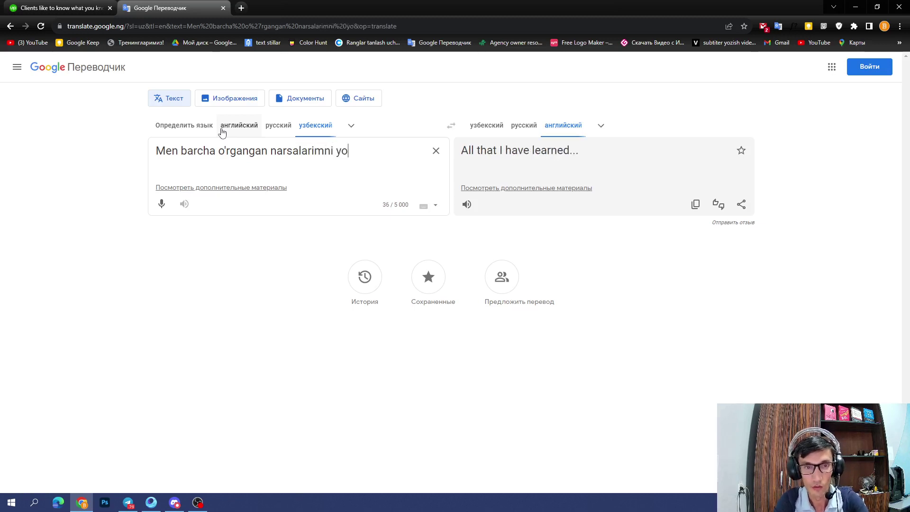
{"action": "type", "text": "u"}
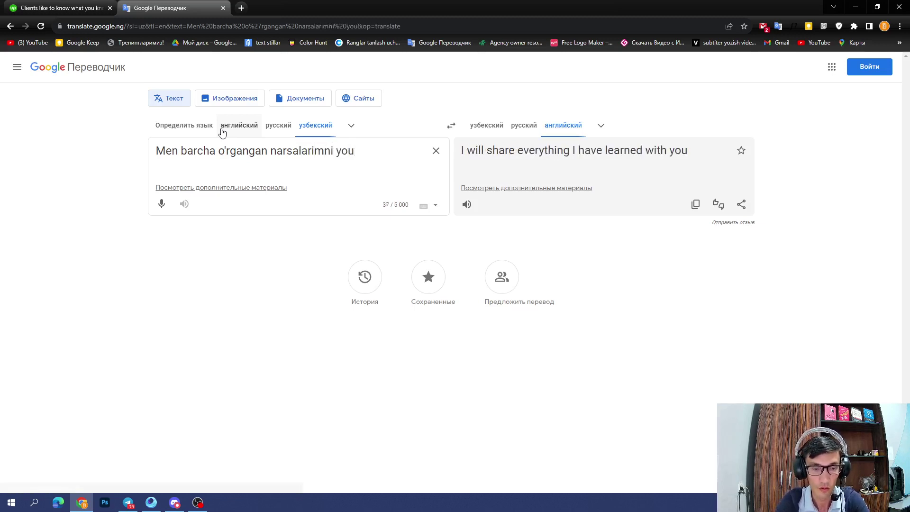
{"action": "type", "text": "tube orq"}
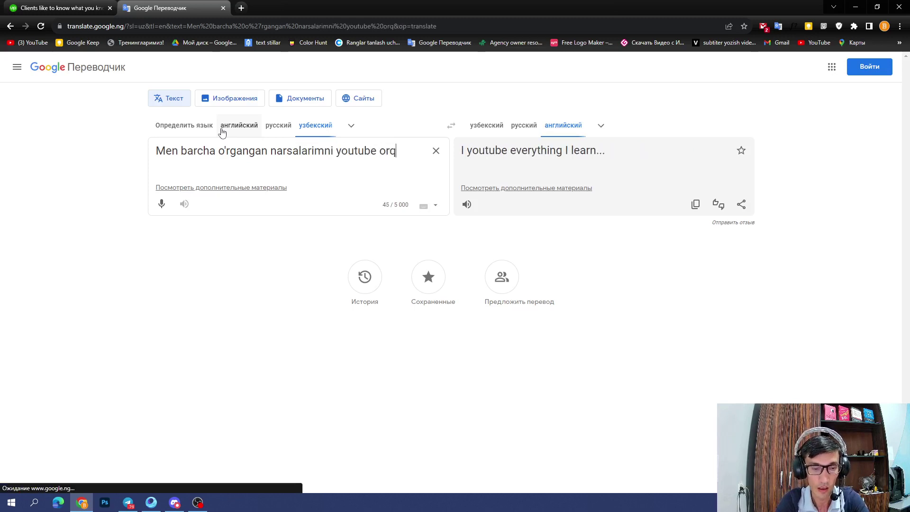
{"action": "type", "text": "ali tu"}
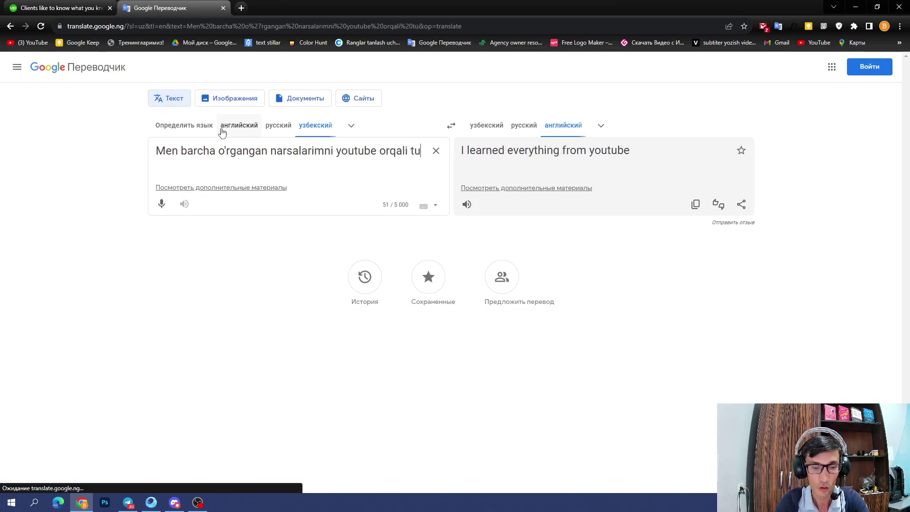
{"action": "type", "text": "rli"}
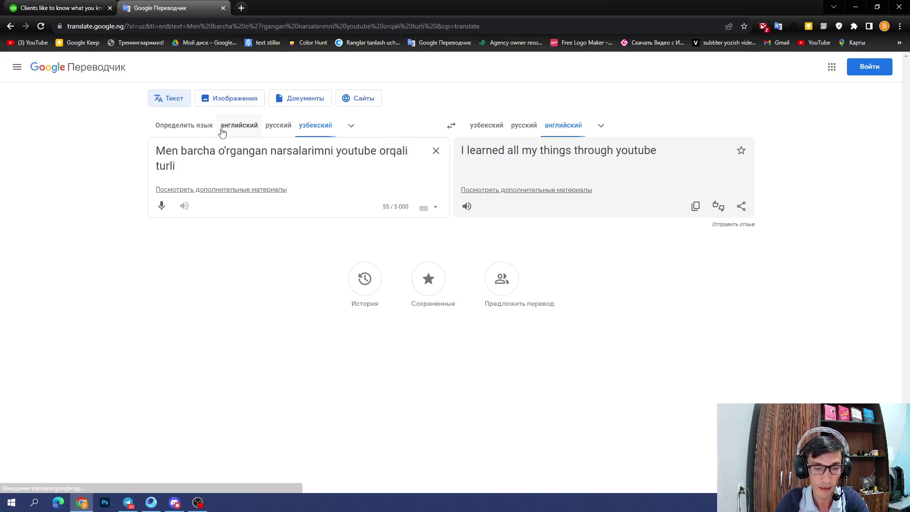
{"action": "type", "text": " kanalla"}
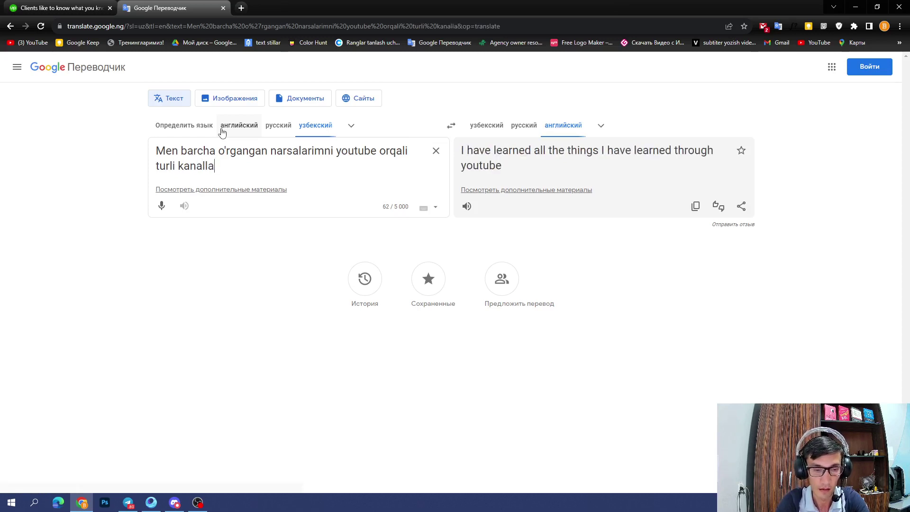
{"action": "type", "text": "rni ku"}
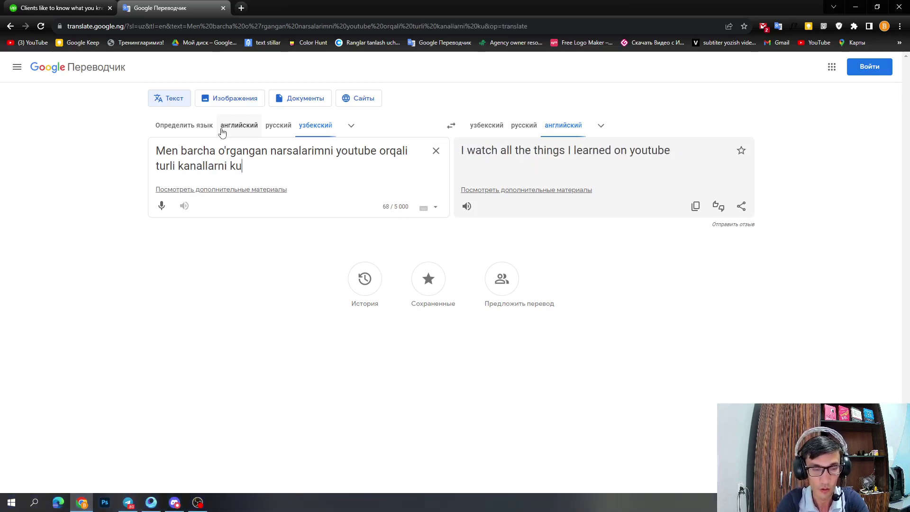
{"action": "type", "text": "zati"}
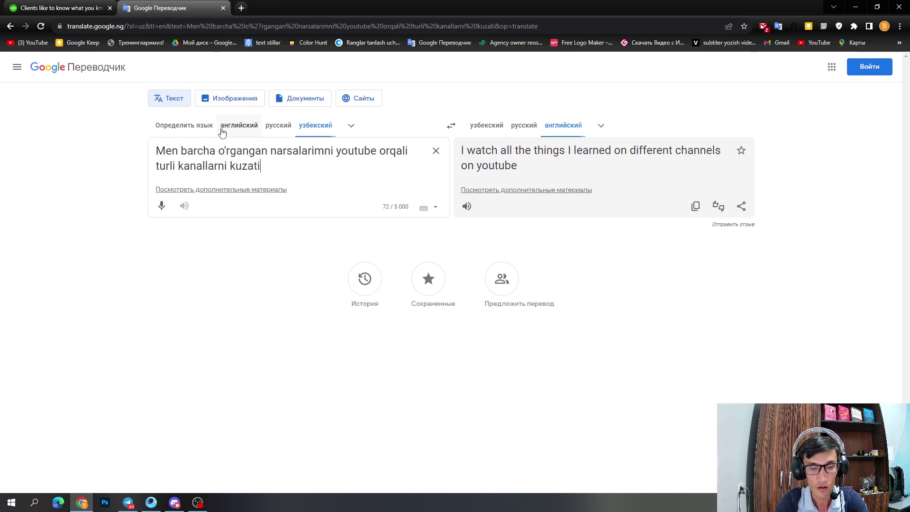
{"action": "type", "text": "b o'rga"}
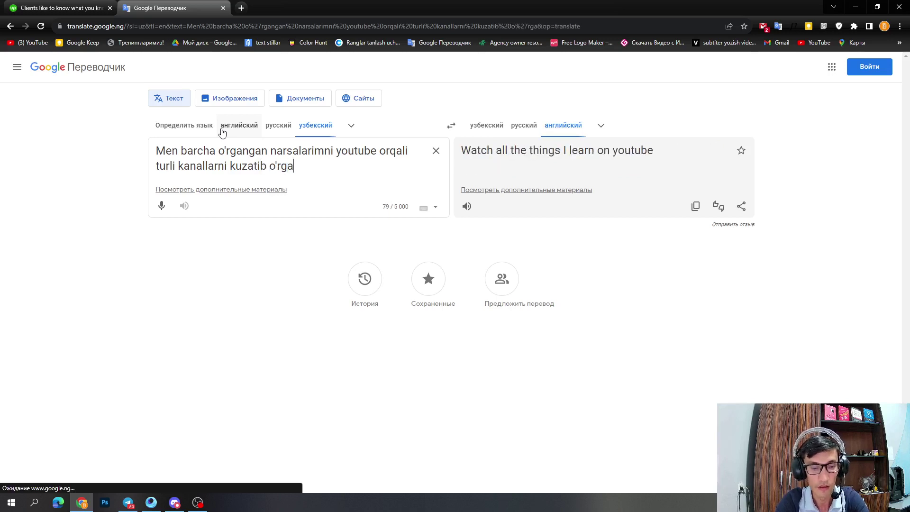
{"action": "type", "text": "nganman"}
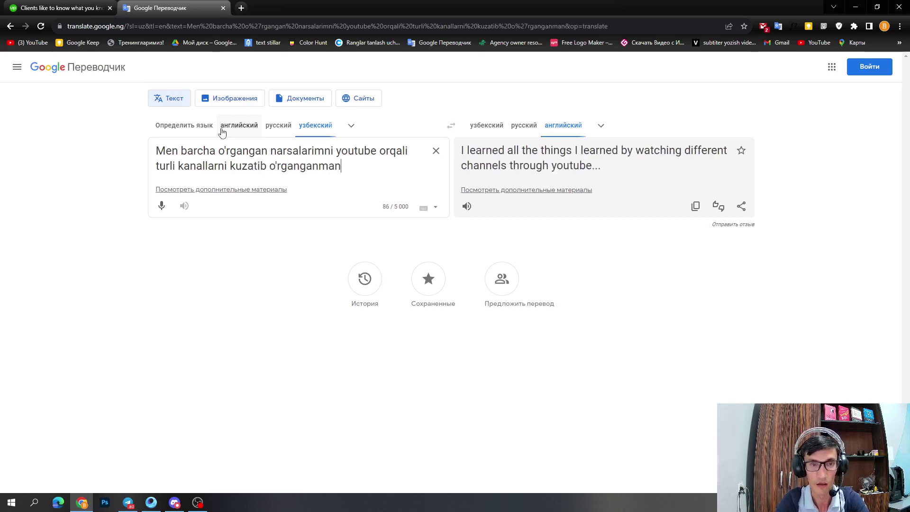
{"action": "type", "text": "."}
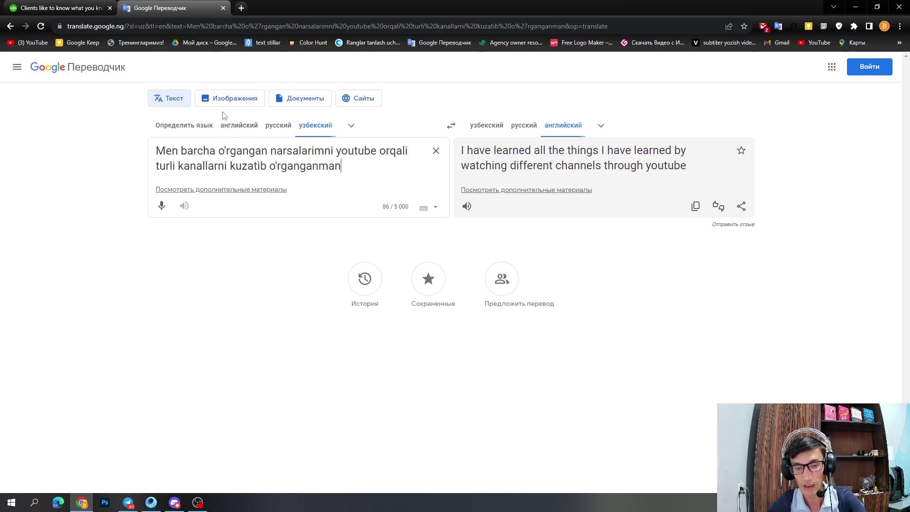
{"action": "key", "text": "ctrl+a"}
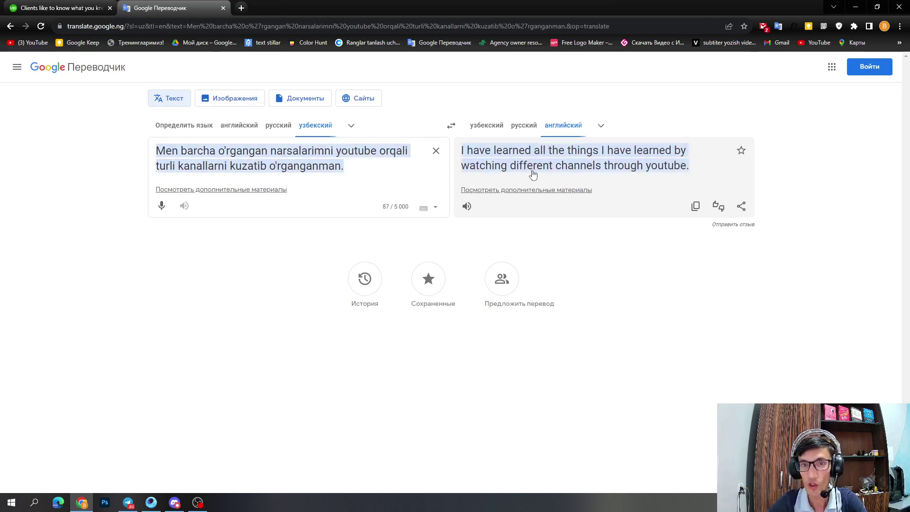
{"action": "left_click", "coordinate": [696, 206]}
Step: Paste the English translation as the description and save the YouTube education entry
{"action": "left_click", "coordinate": [61, 8]}
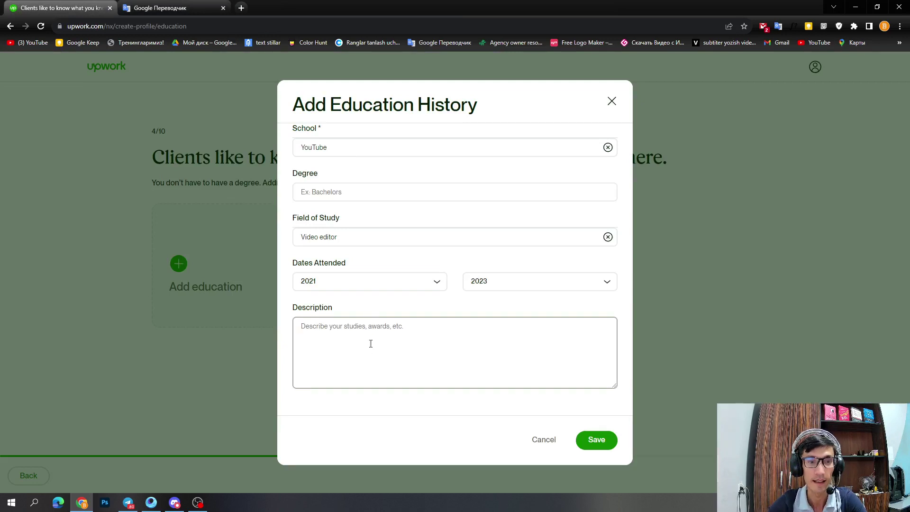
{"action": "type", "text": "I have learned all the things I have learned by watching different channels through youtube."}
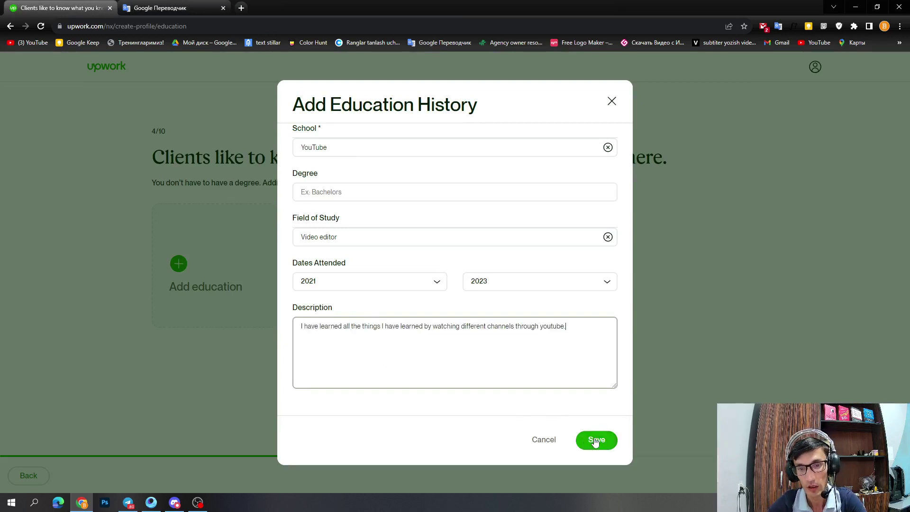
{"action": "left_click", "coordinate": [596, 441]}
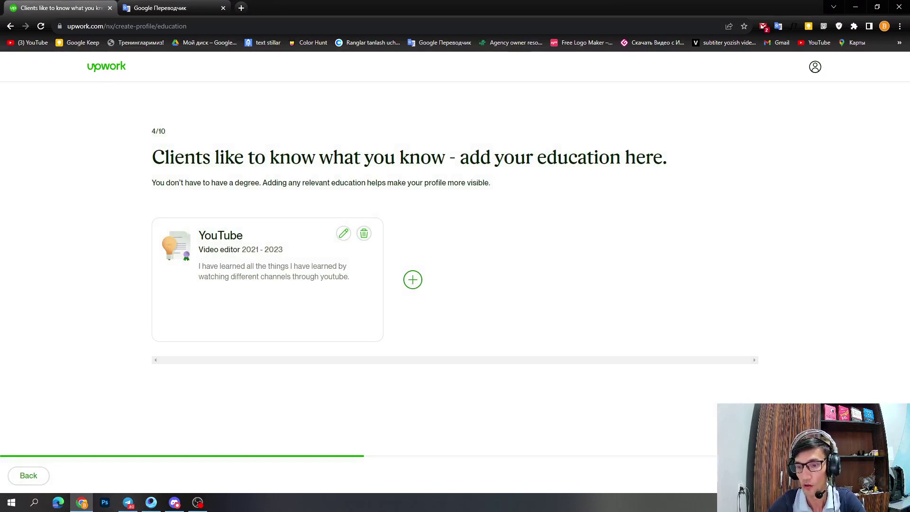
Step: Continue from education step 4/10 to the languages step 5/10
{"action": "left_click", "coordinate": [868, 475]}
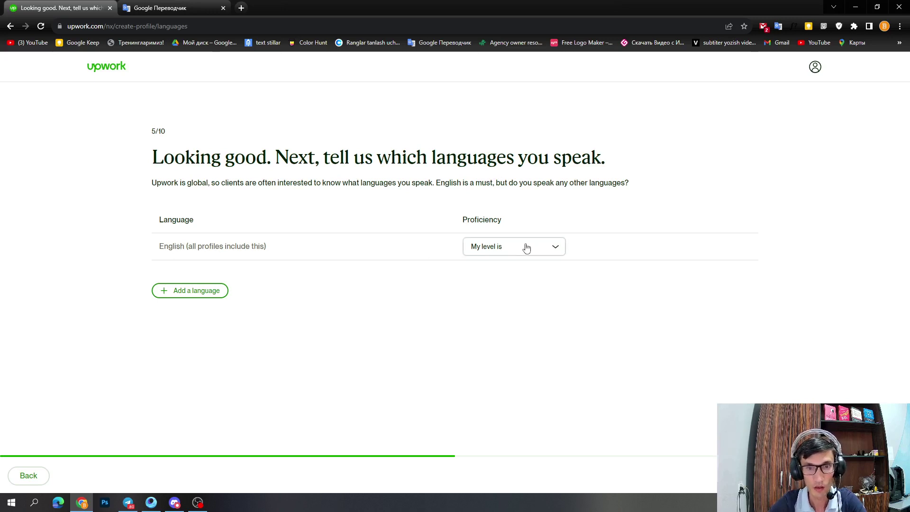
Step: Set English proficiency to Conversational
{"action": "left_click_drag", "start_coordinate": [160, 245], "coordinate": [231, 245]}
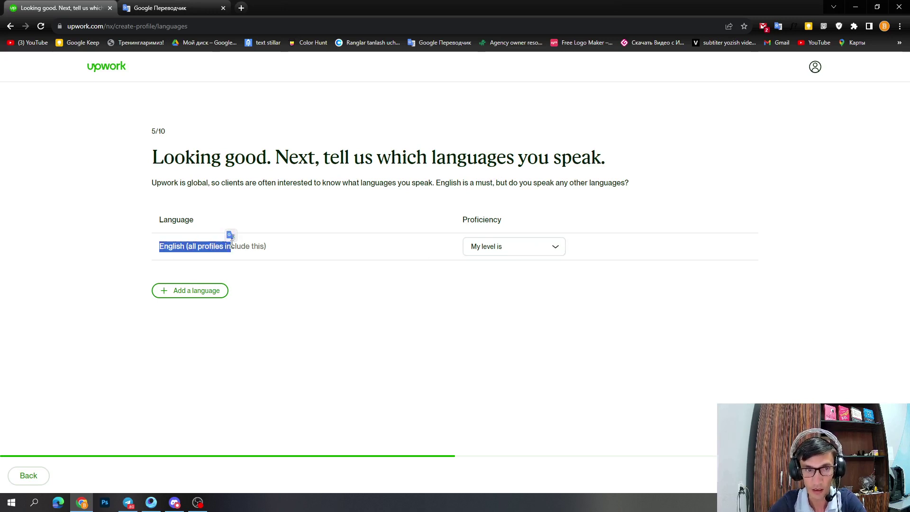
{"action": "left_click", "coordinate": [525, 247]}
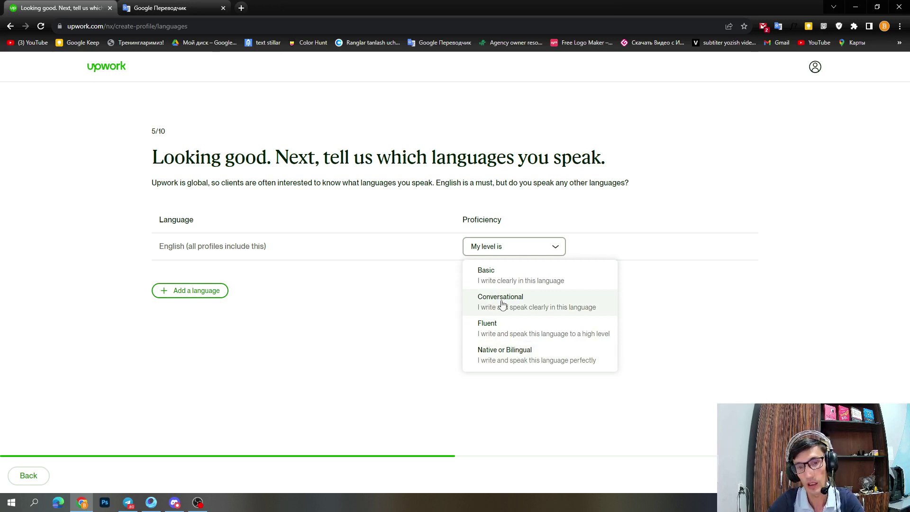
{"action": "left_click", "coordinate": [502, 304]}
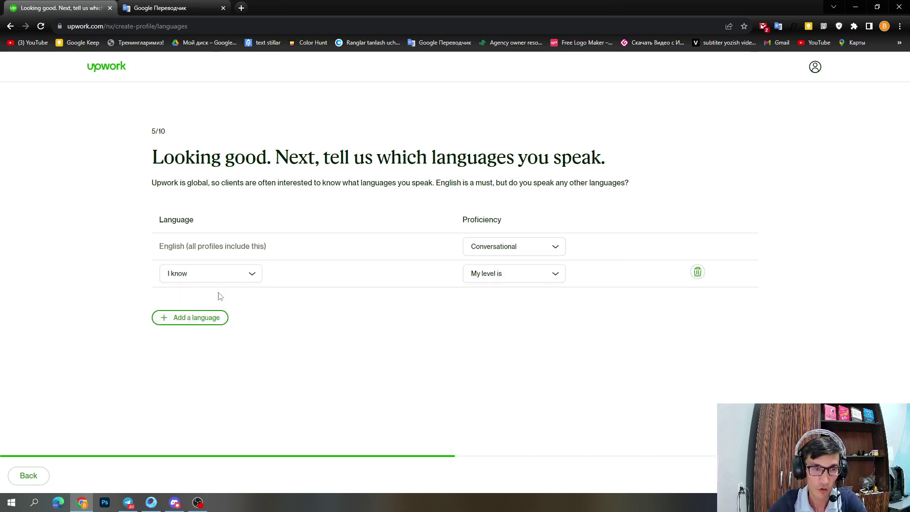
Step: Search 'uz' to add Uzbek as the second language at Native or Bilingual level
{"action": "left_click", "coordinate": [251, 274]}
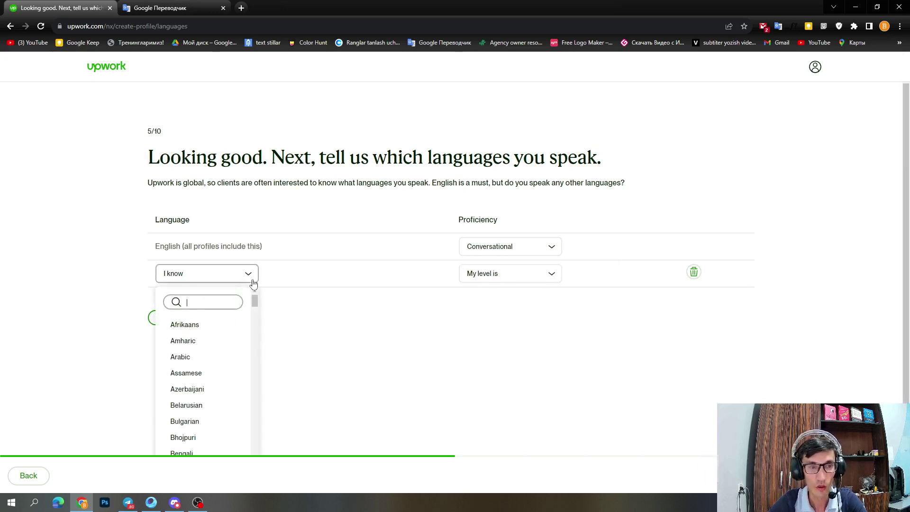
{"action": "type", "text": "uz"}
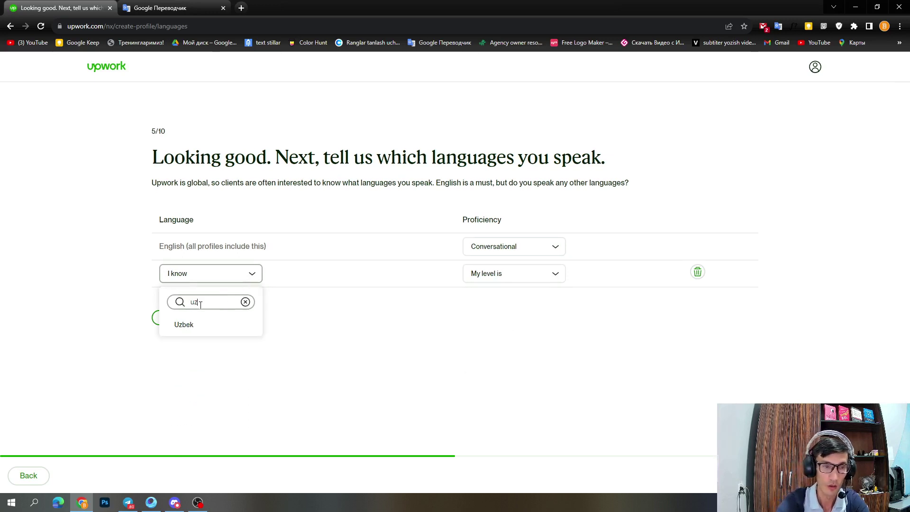
{"action": "left_click", "coordinate": [185, 324]}
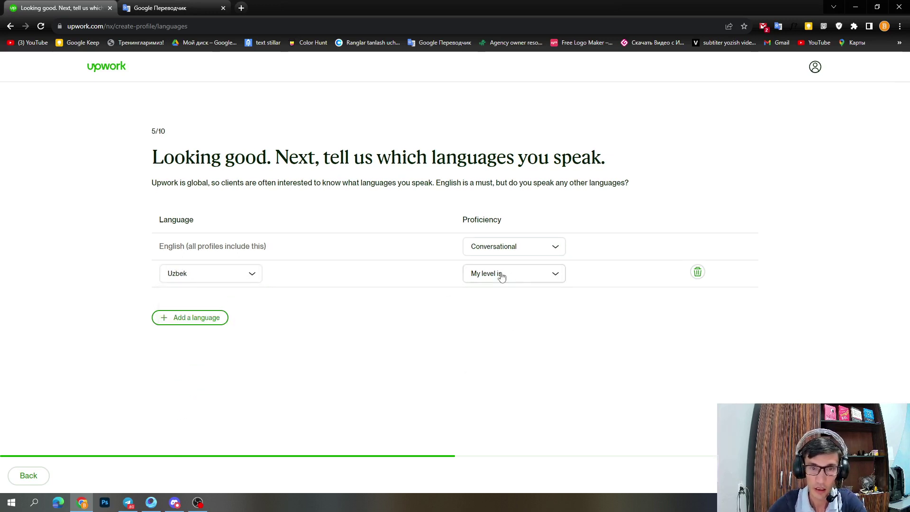
{"action": "left_click", "coordinate": [525, 275]}
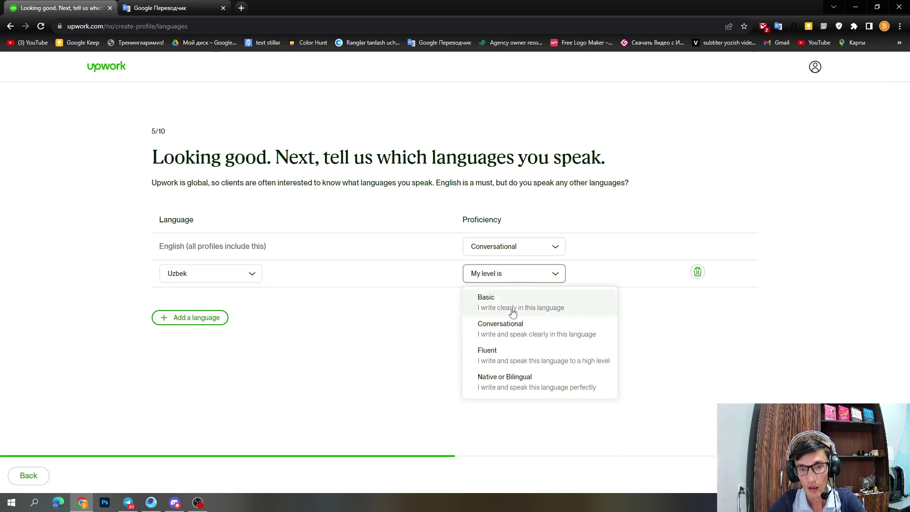
{"action": "left_click", "coordinate": [534, 382]}
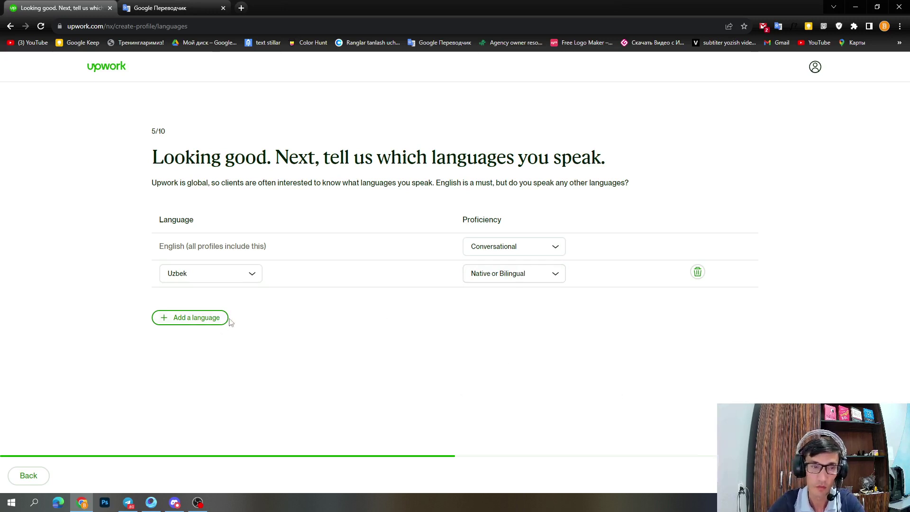
{"action": "left_click", "coordinate": [211, 324]}
Step: Search 'ru' to add Russian as the third language at Conversational level
{"action": "left_click", "coordinate": [243, 303]}
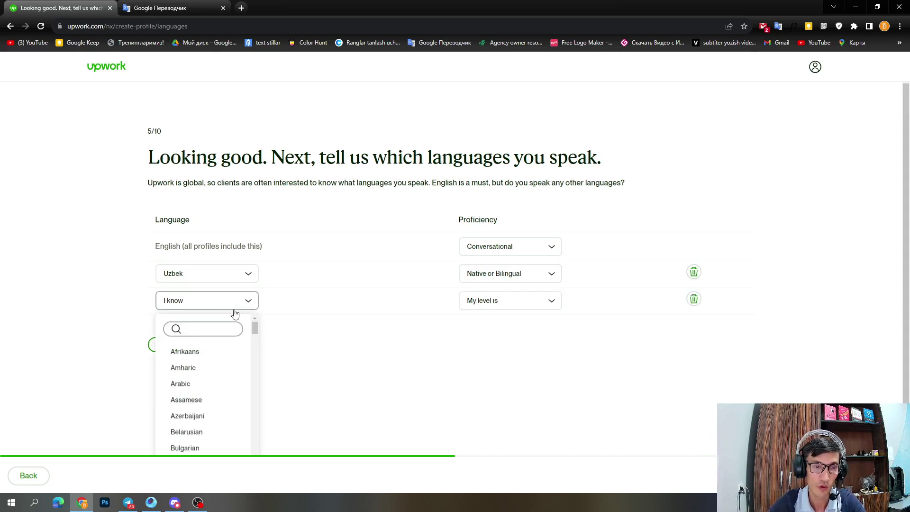
{"action": "left_click", "coordinate": [190, 328]}
{"action": "type", "text": "r"}
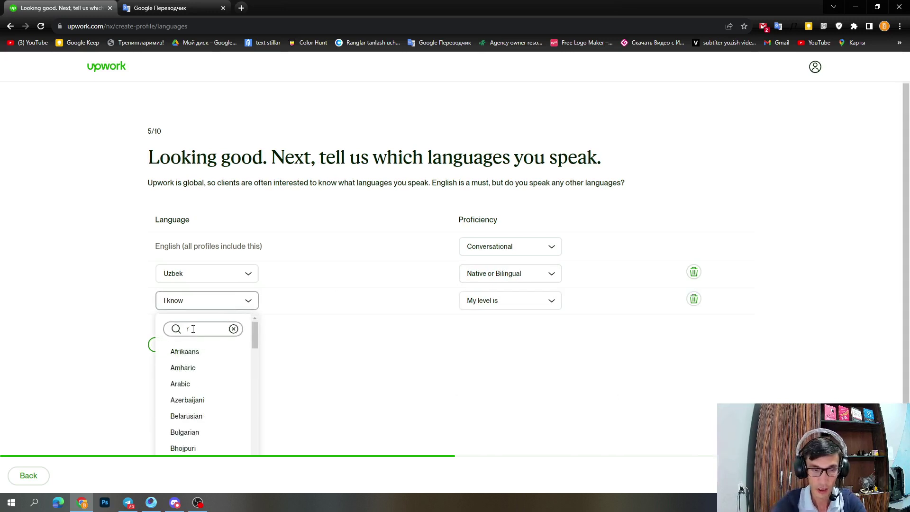
{"action": "type", "text": "u"}
{"action": "left_click", "coordinate": [185, 382]}
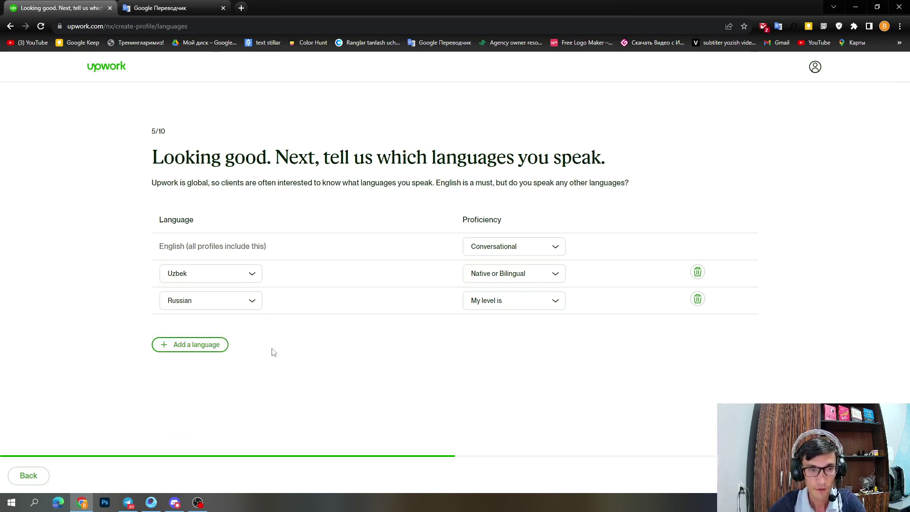
{"action": "left_click", "coordinate": [542, 308]}
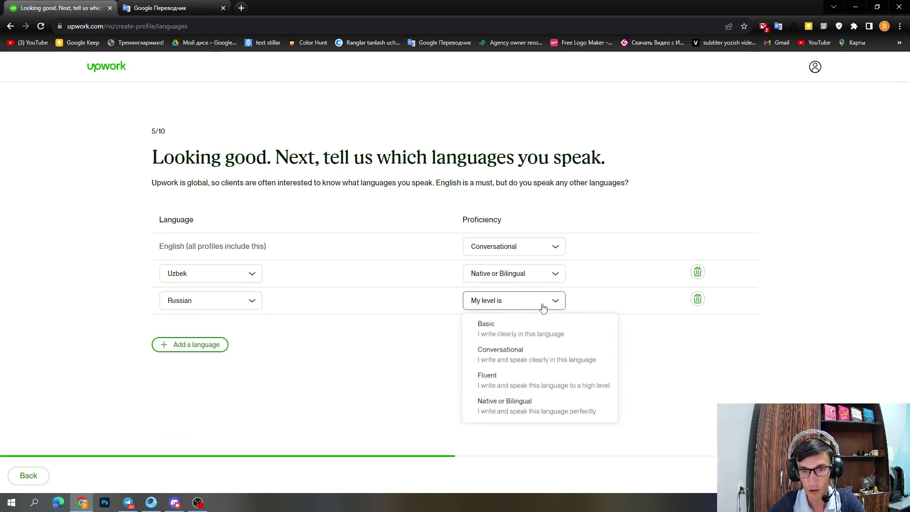
{"action": "left_click", "coordinate": [510, 357]}
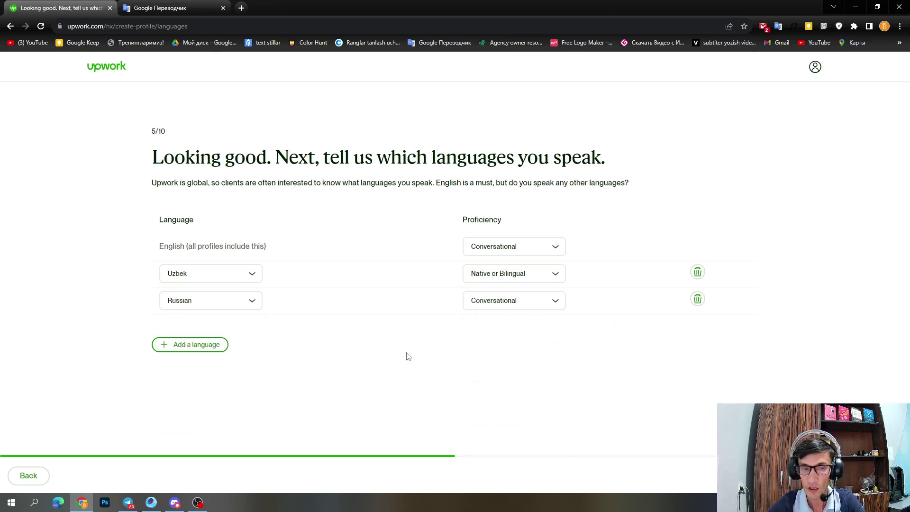